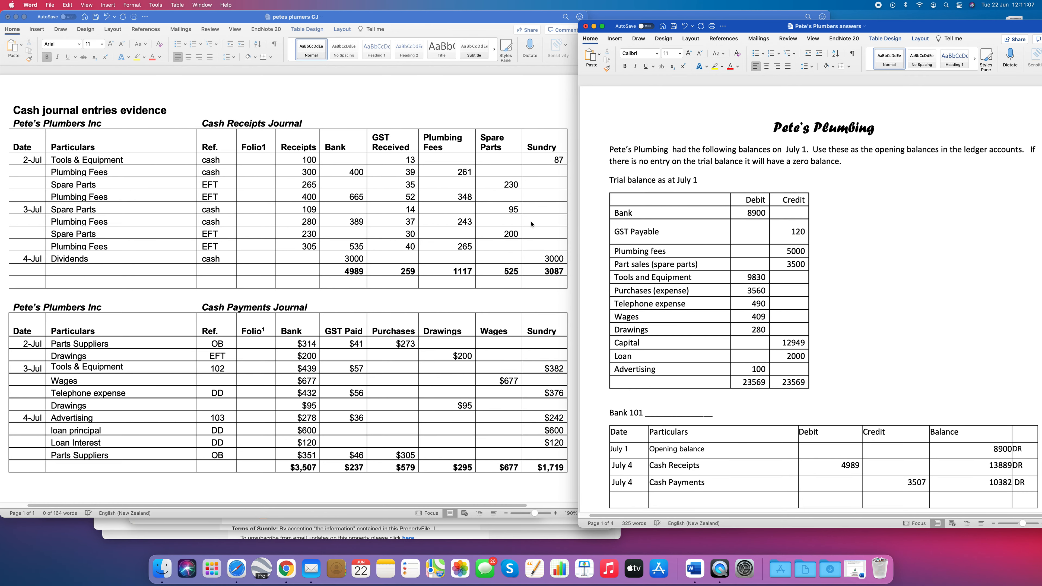
- Review the Bank, GST payable, Plumbing Fees, Part sales and Purchases ledger accounts against the cash journal totals
scroll(652, 274, "down", 1)
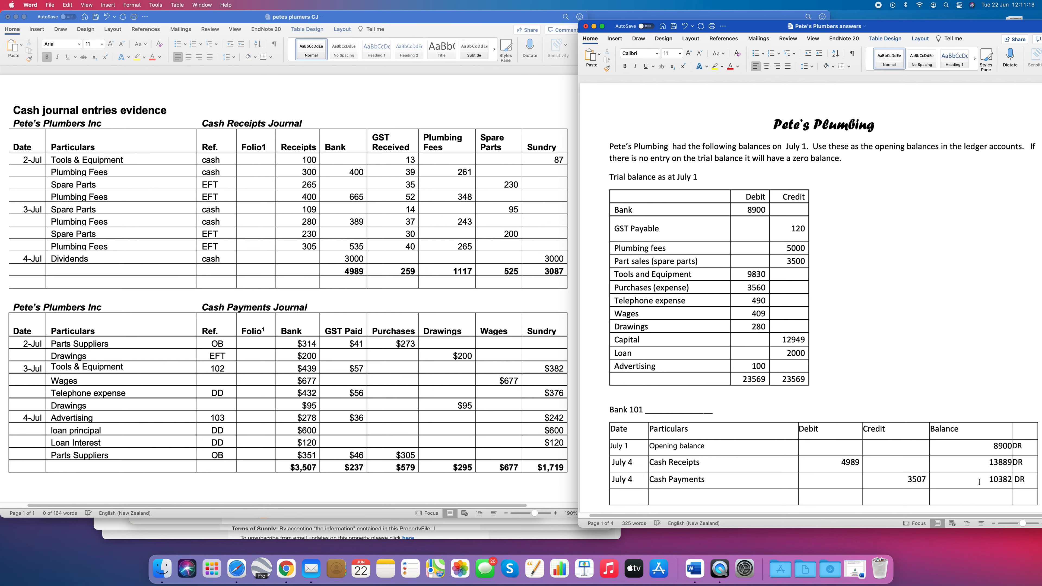
triple_click(897, 486)
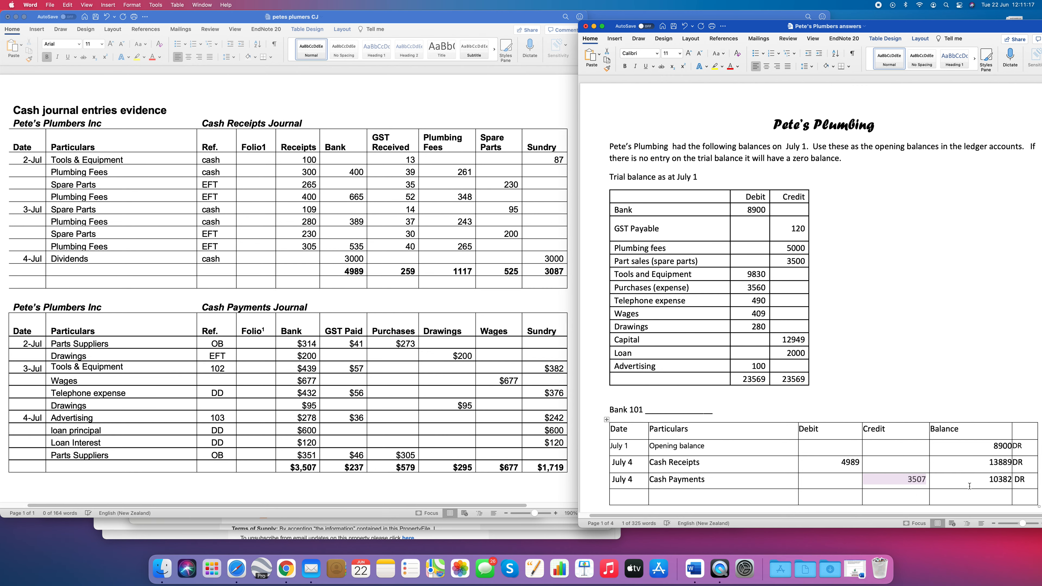
scroll(743, 313, "down", 5)
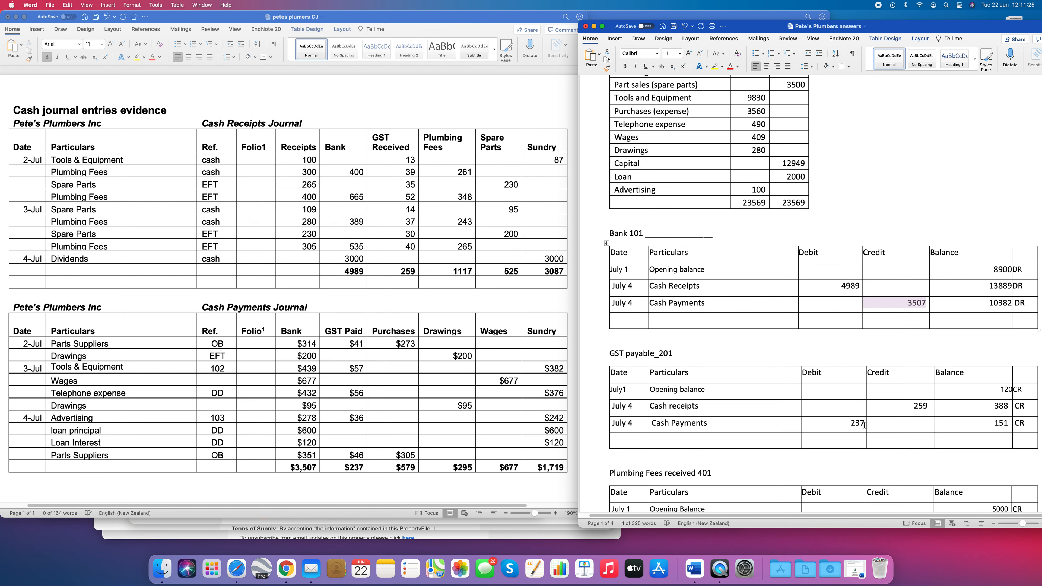
scroll(760, 431, "down", 5)
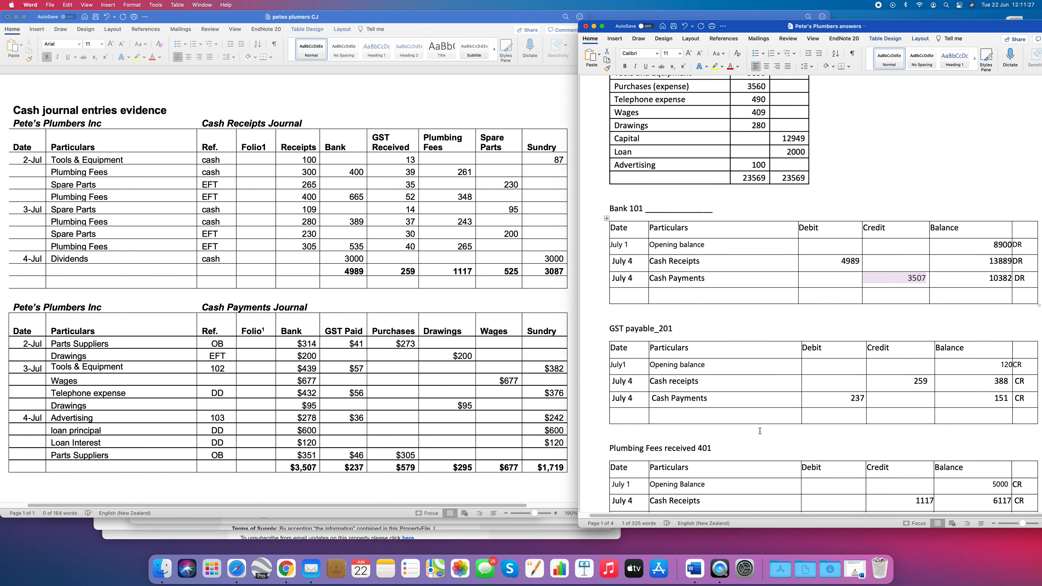
scroll(760, 431, "down", 7)
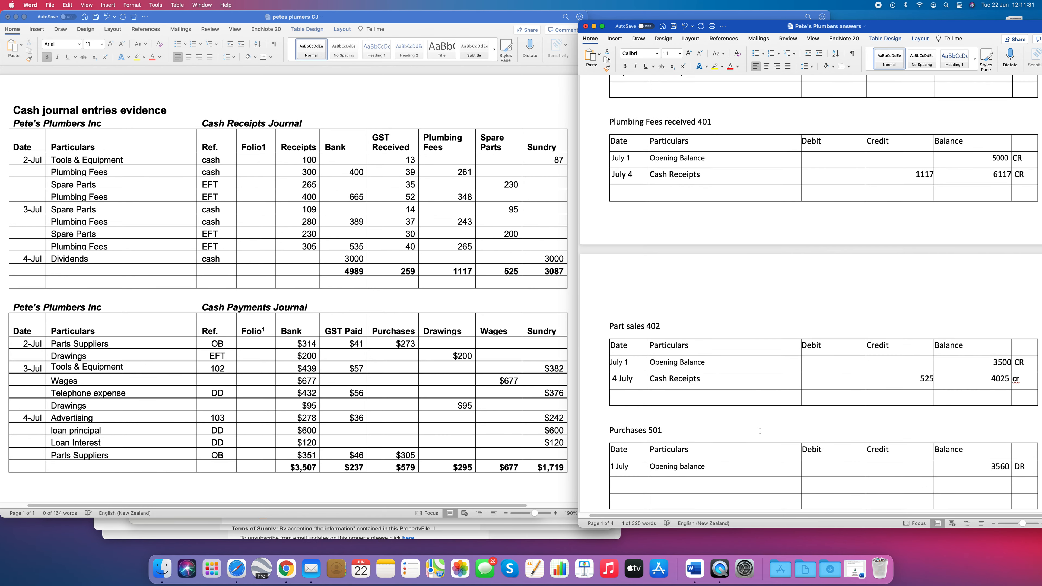
scroll(760, 431, "down", 1)
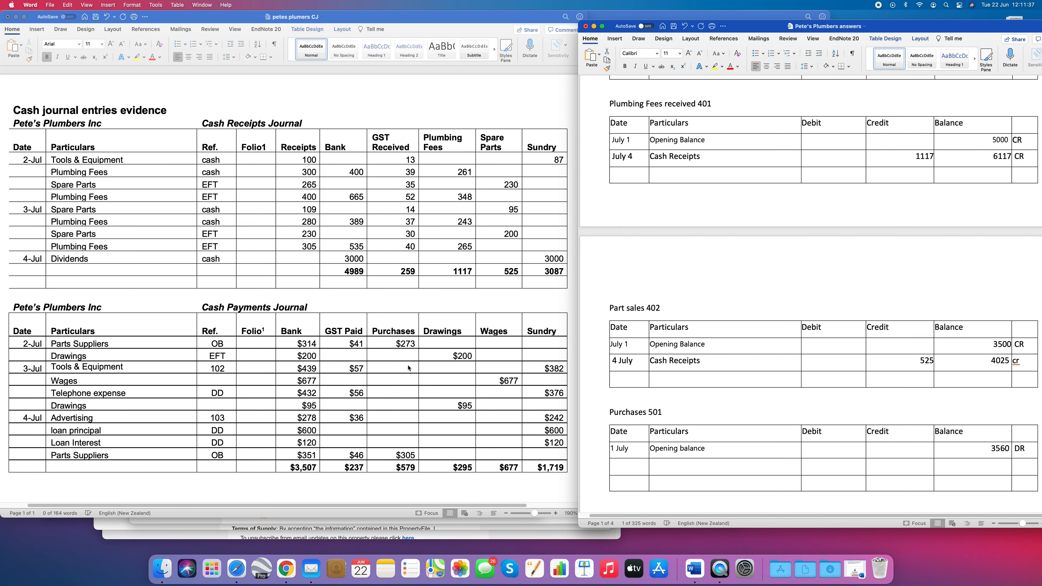
left_click(397, 467)
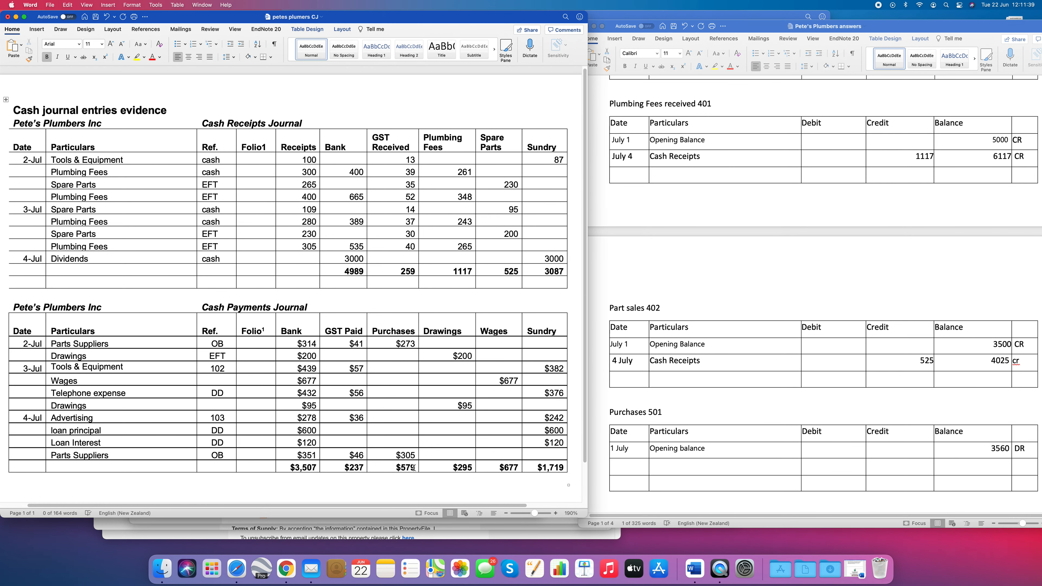
scroll(668, 465, "down", 3)
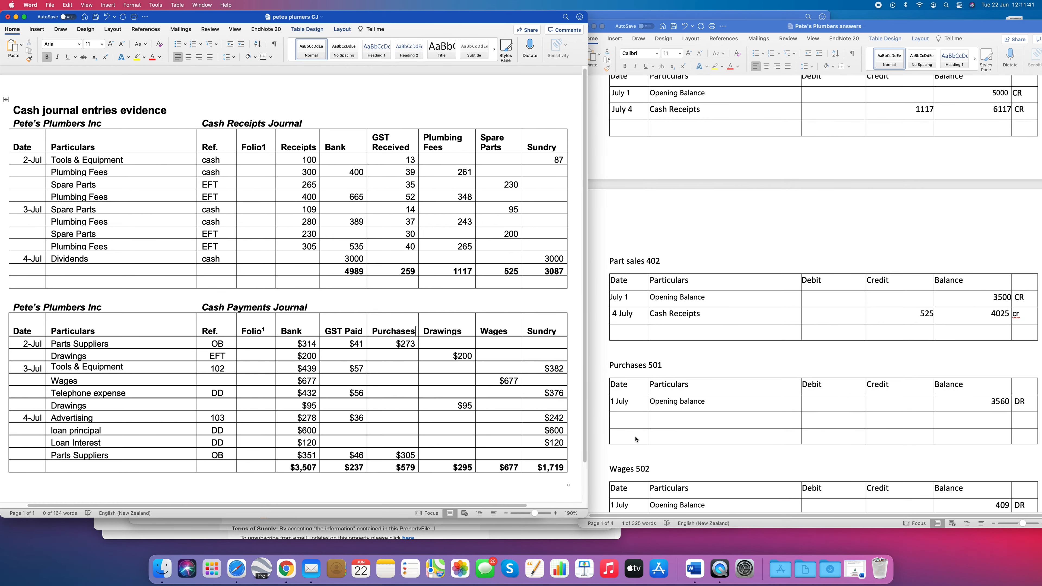
- Enter the date 4 July and the particulars Cash Payments in the row below the opening balance of Purchases 501
left_click(632, 420)
left_click(618, 422)
type("4 Ju;u")
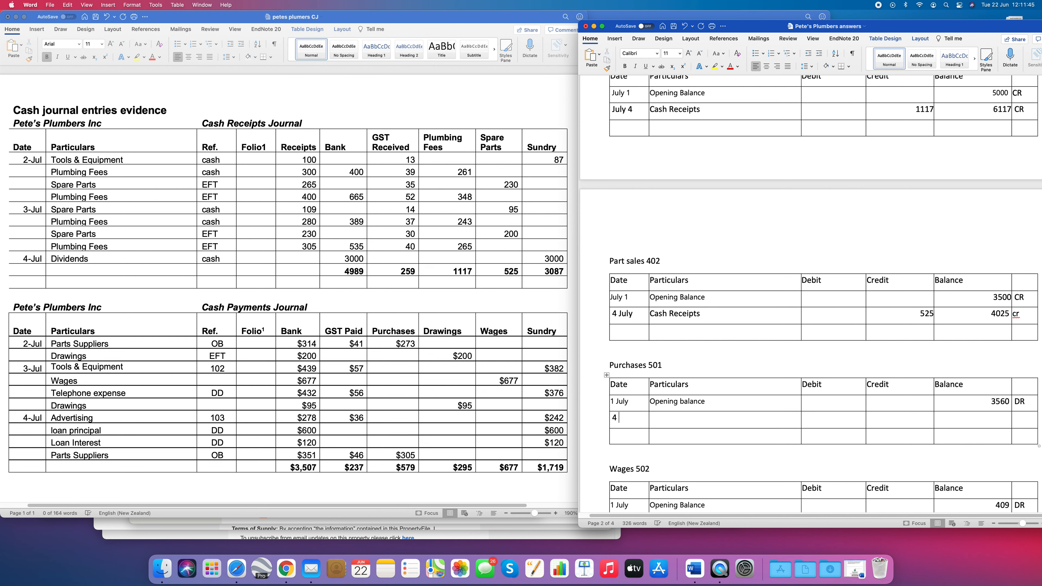
key("BackSpace")
key("BackSpace")
type("ly")
type("Cash P")
type("ay")
type("ments")
- Enter a right-aligned debit of 579 for the 4 July Cash Payments entry in Purchases 501
left_click(853, 424)
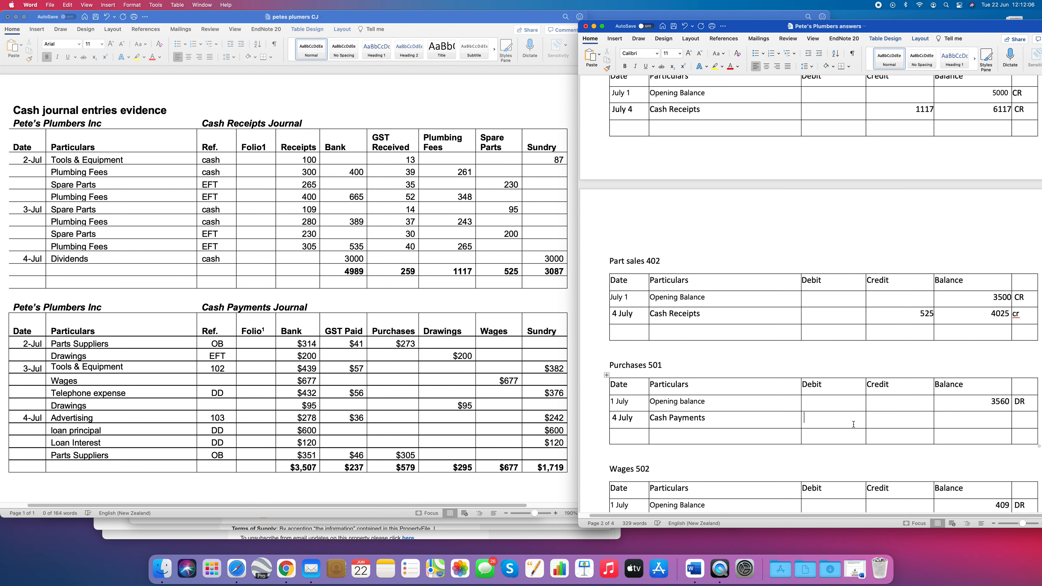
left_click(777, 66)
type("579")
- Enter a right-aligned balance of 4139, marked DR, for the 4 July entry in Purchases 501
key("Tab")
key("Tab")
type("4139")
left_click(778, 67)
left_click(1025, 419)
type("DR")
- Add a 4 July entry with the particulars Cash payments and a right-aligned debit of 295 to Drawings 302
scroll(945, 373, "down", 5)
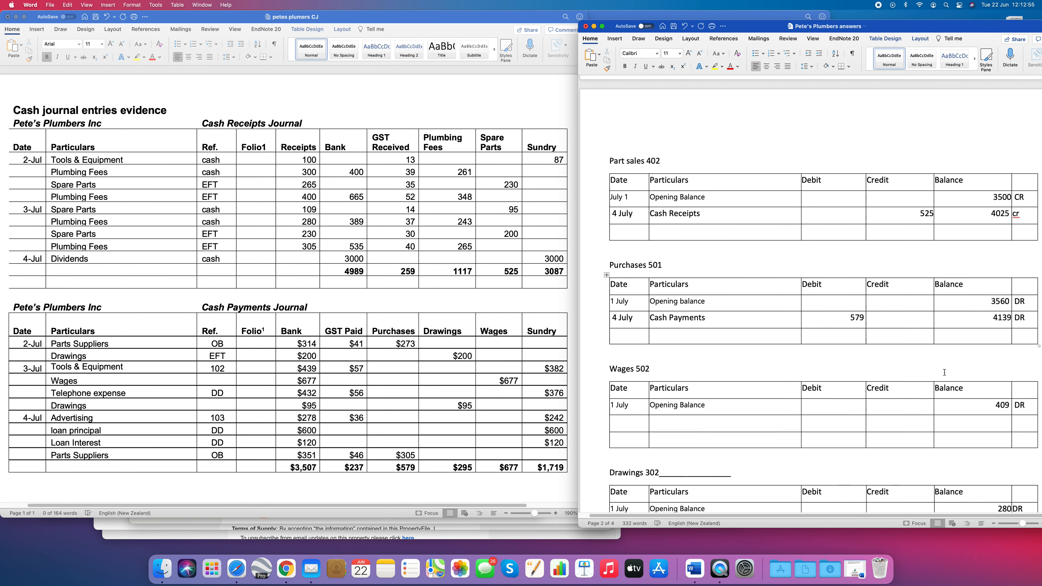
scroll(945, 372, "down", 1)
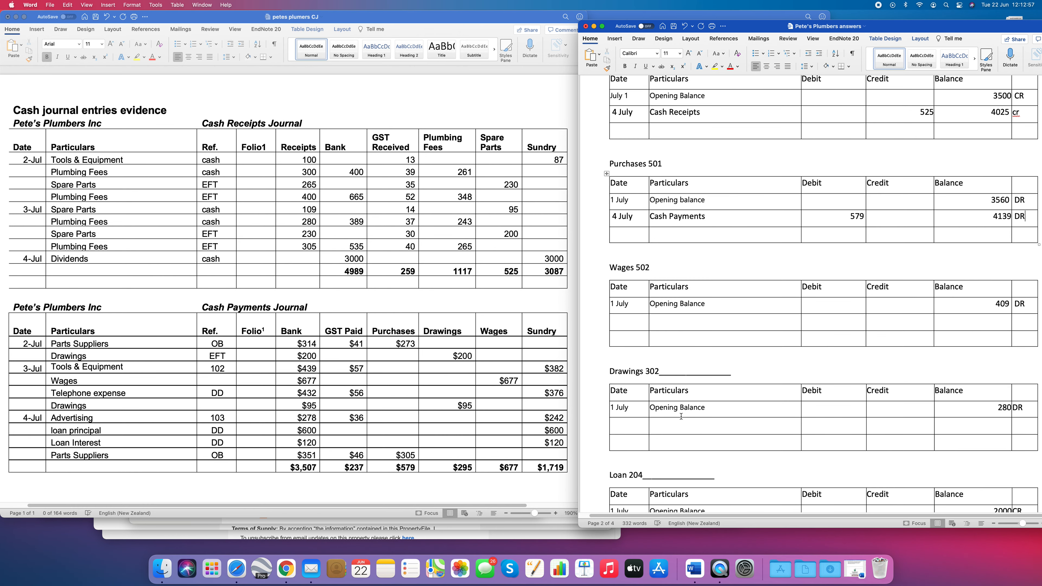
left_click(632, 426)
type("4 July")
key("Tab")
type("Cash payments")
key("Tab")
type("295")
left_click(777, 66)
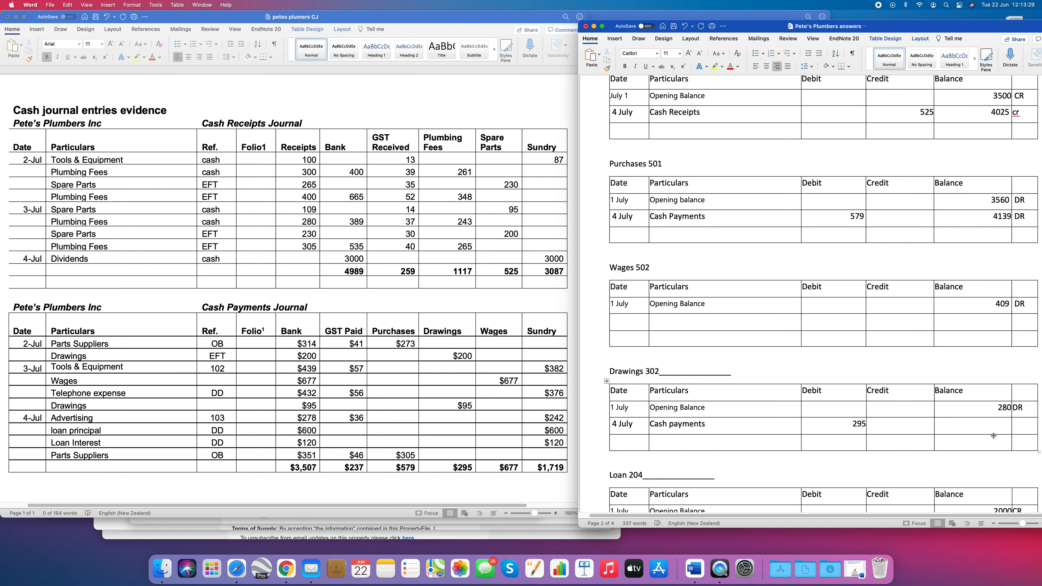
- Enter a right-aligned balance of 575, marked dr, for the 4 July entry in Drawings 302
left_click(1002, 428)
type("575")
left_click(777, 66)
left_click(1019, 423)
type("dr")
- Locate the Tools & Equipment sundry payment in the journal and enter 3 July, Cash Payments in Tools and Equipment 140
left_click(539, 369)
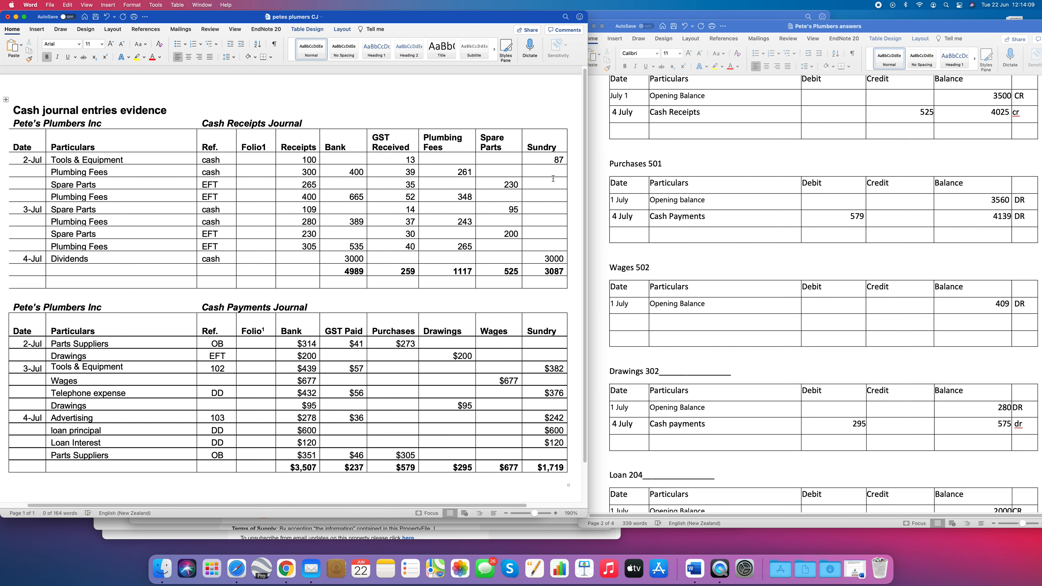
left_click_drag(544, 368, 566, 369)
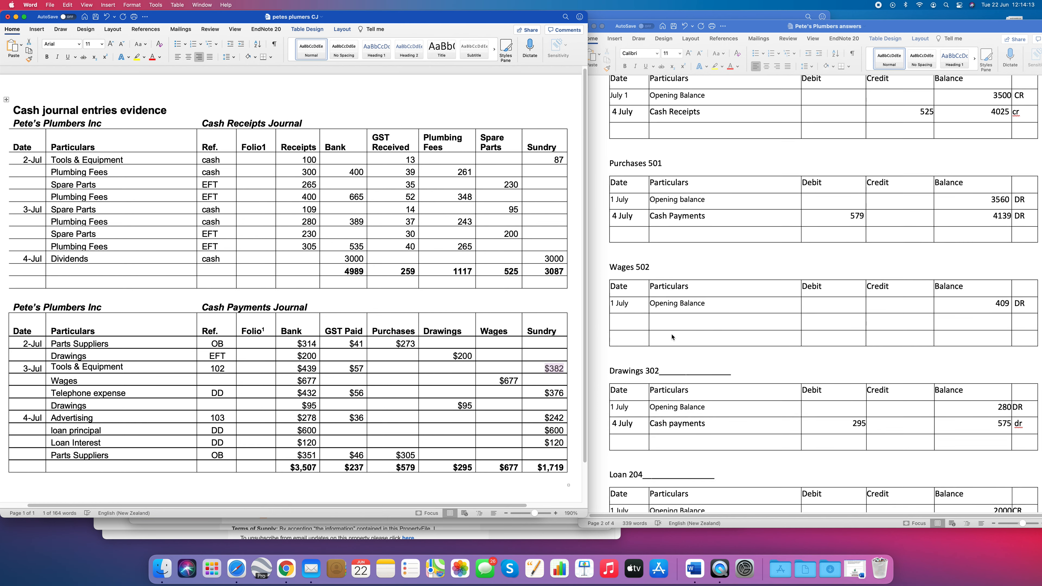
scroll(672, 337, "down", 3)
scroll(672, 337, "down", 15)
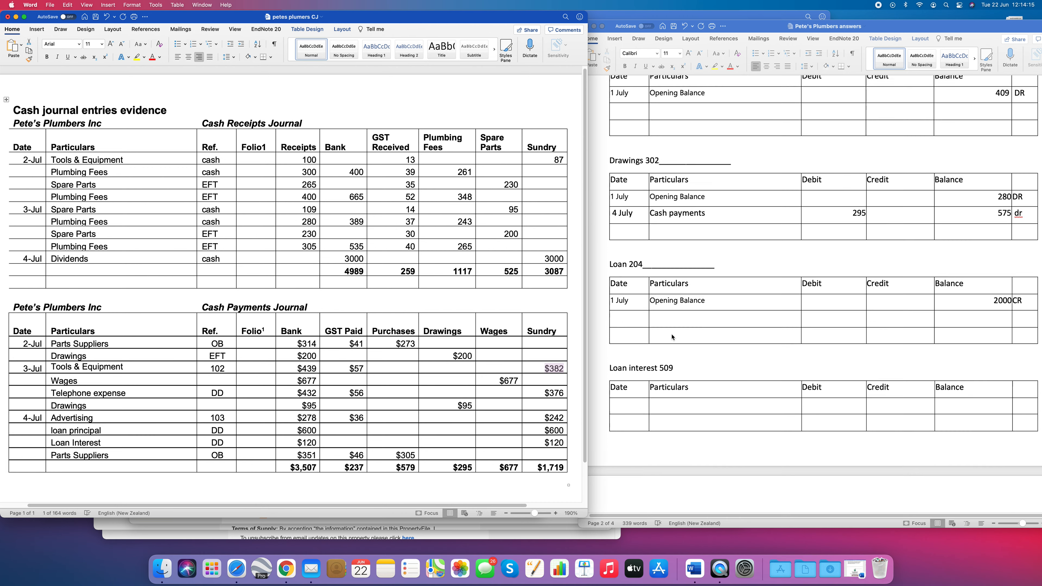
scroll(672, 338, "down", 20)
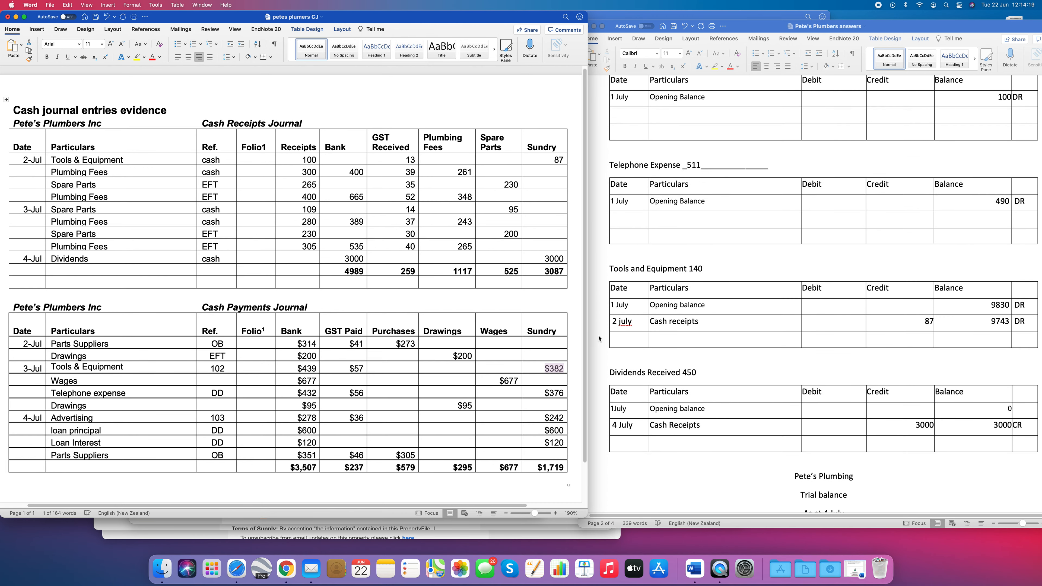
left_click(620, 340)
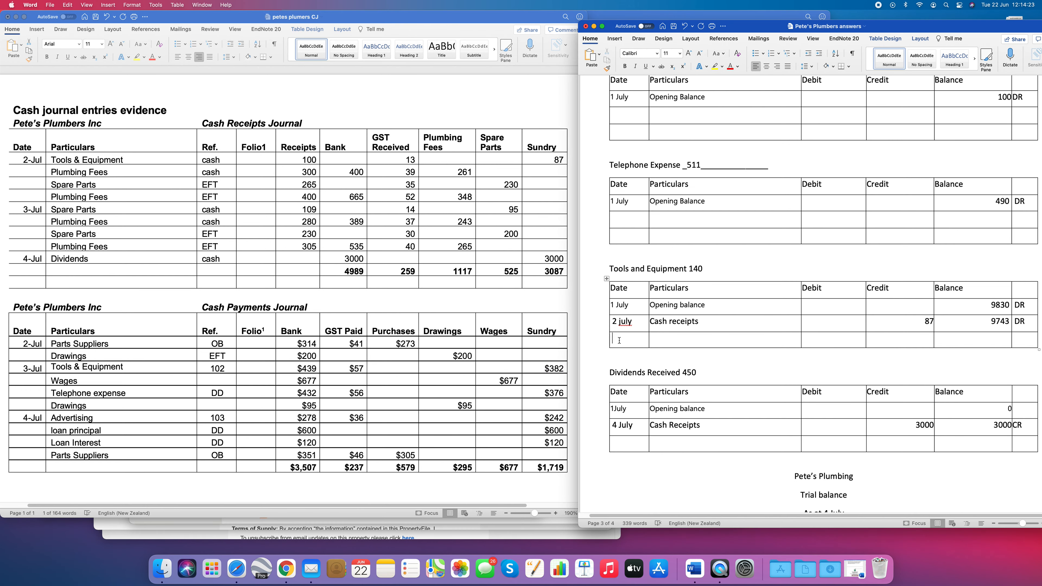
type("3 July")
key("Tab")
type("Cash Payments")
- Enter a right-aligned debit of 382 for the 3 July entry in Tools and Equipment 140
left_click(846, 341)
type("382")
left_click(777, 66)
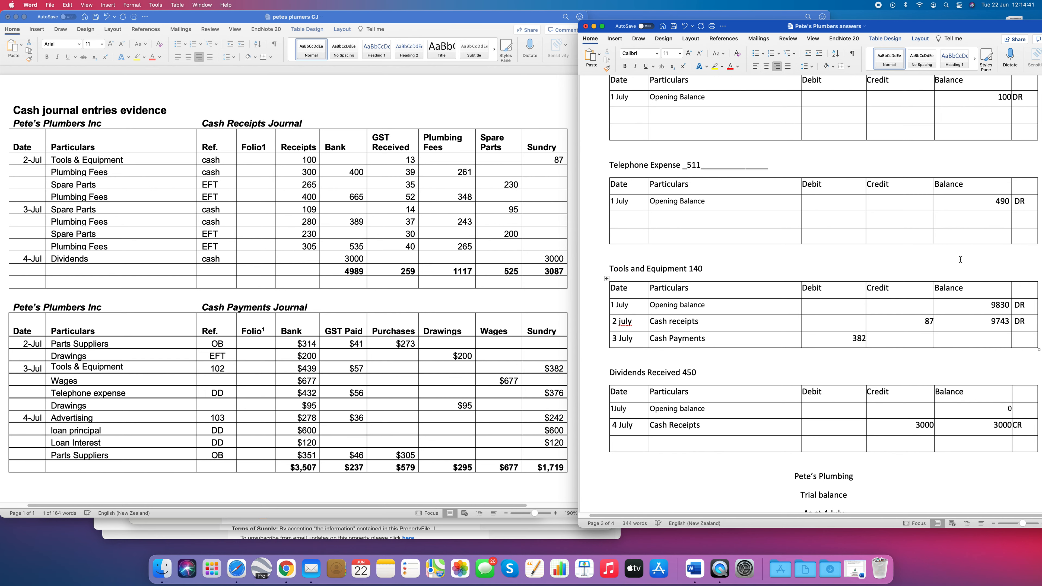
- Enter a right-aligned balance of 10125, marked DR, for the 3 July entry in Tools and Equipment 140
left_click(1000, 344)
type("10125")
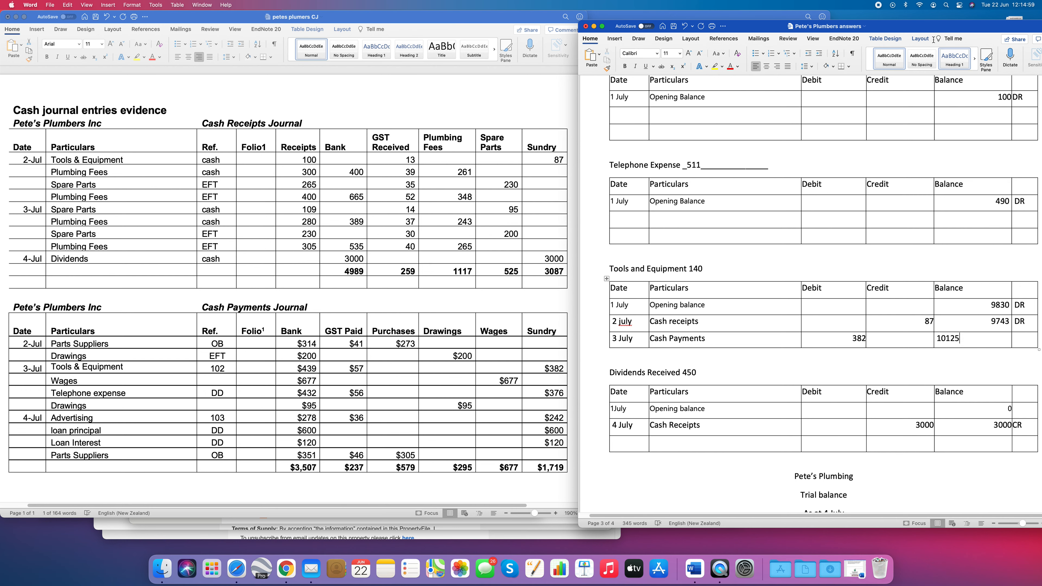
left_click(778, 69)
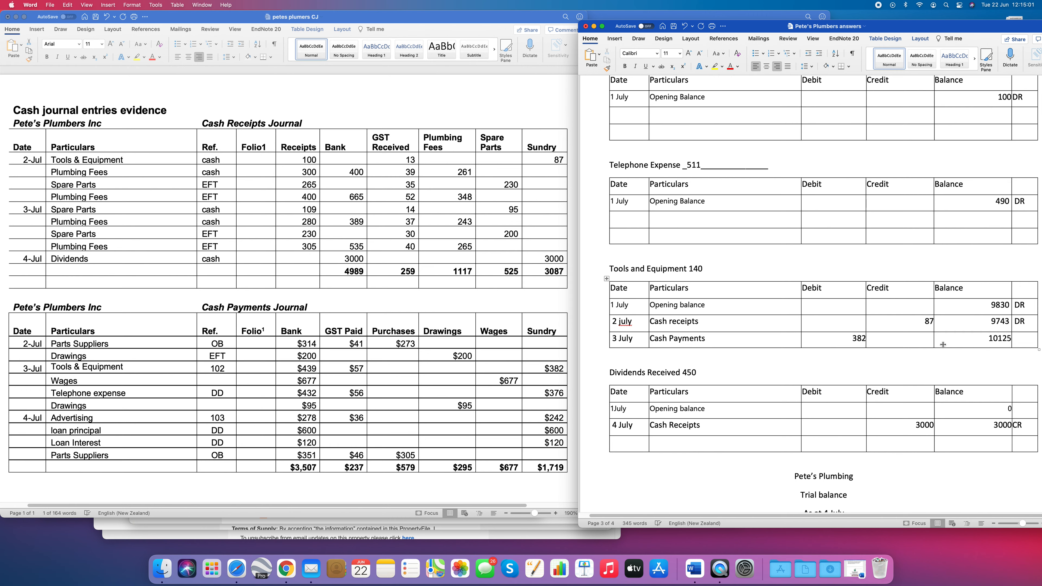
left_click(1033, 336)
type("DR")
- Add a 4 July entry with the particulars Cash payments and a right-aligned debit of 600 to Loan 204
scroll(679, 432, "up", 10)
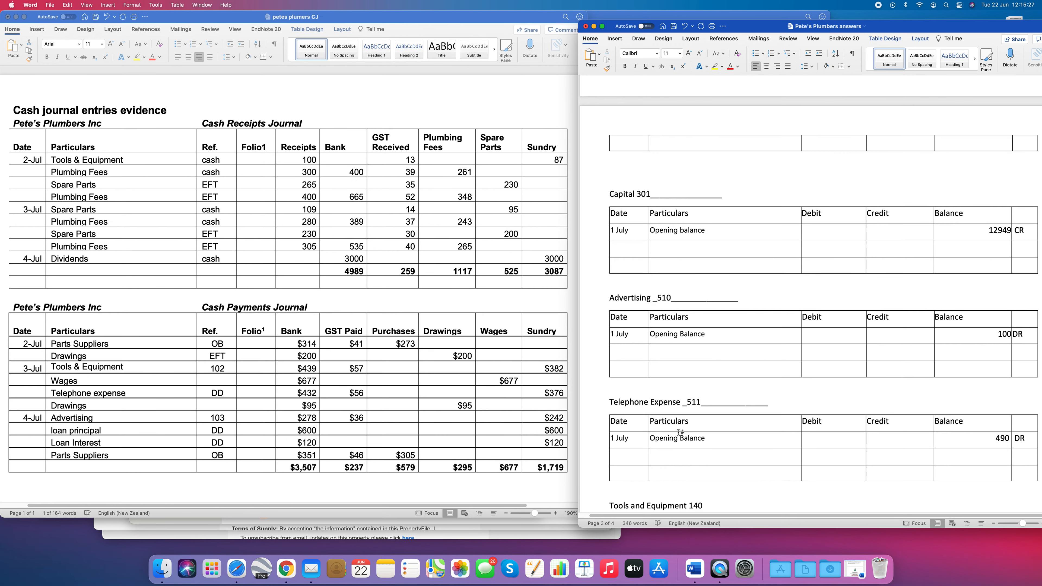
scroll(679, 432, "up", 8)
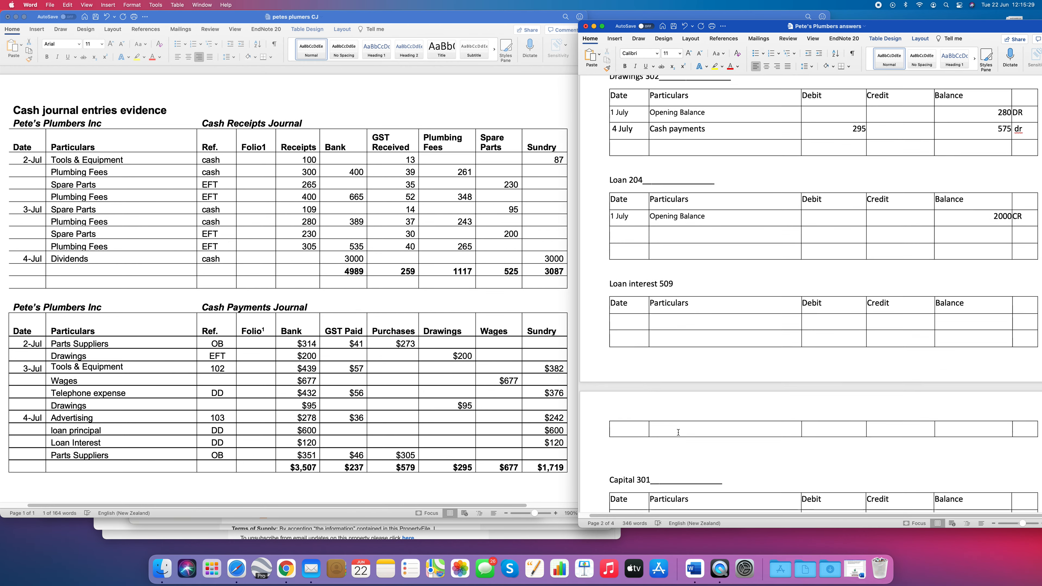
scroll(679, 432, "up", 3)
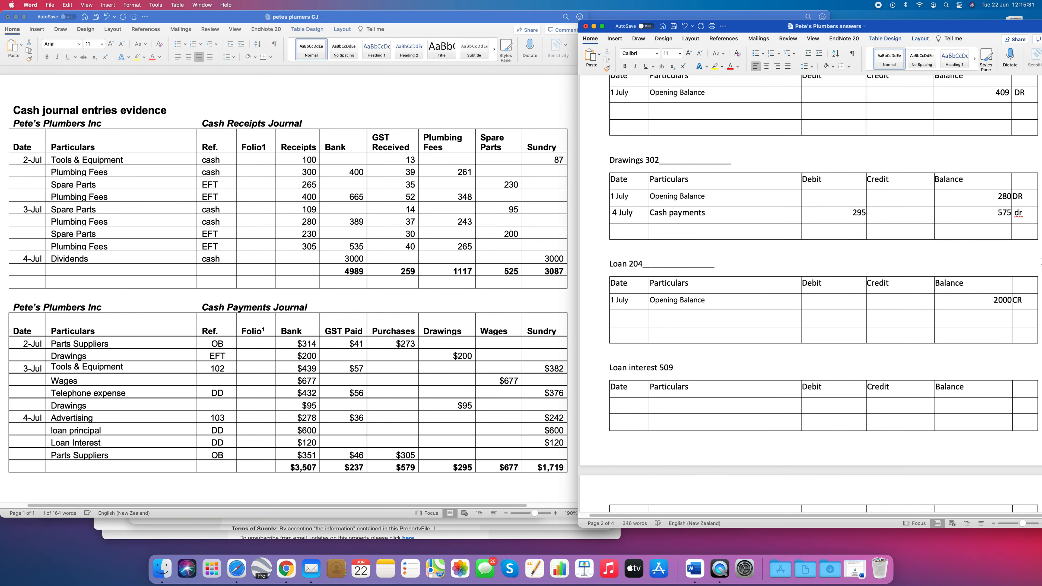
left_click(636, 320)
type("4")
type(" July ")
type("Cas")
type("h payments")
key("Tab")
type("600")
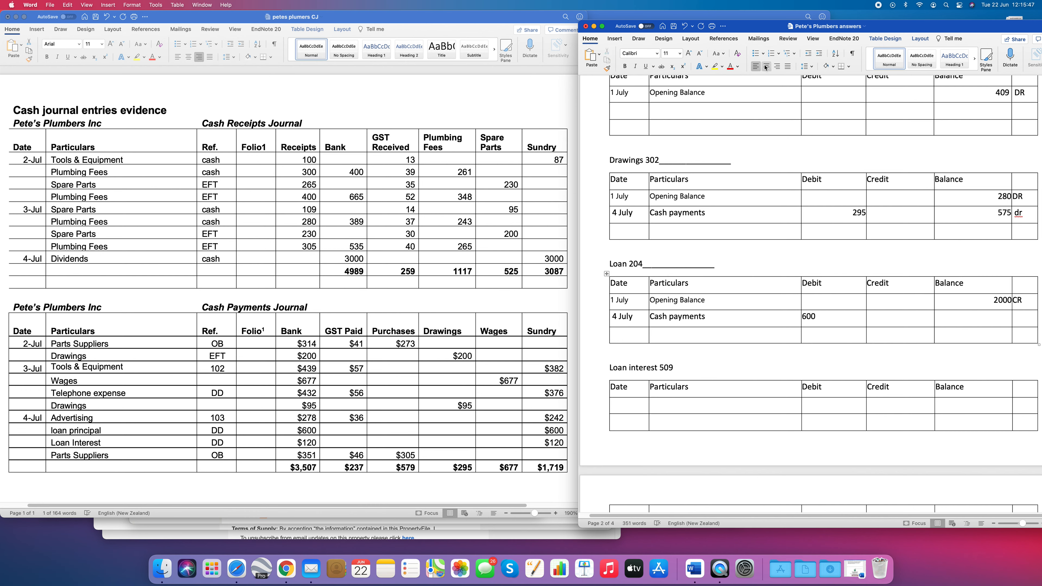
left_click(777, 66)
- Enter a right-aligned balance of 1400, marked CR, for the 4 July entry in Loan 204
left_click(990, 318)
left_click(776, 69)
left_click(993, 322)
type("1400")
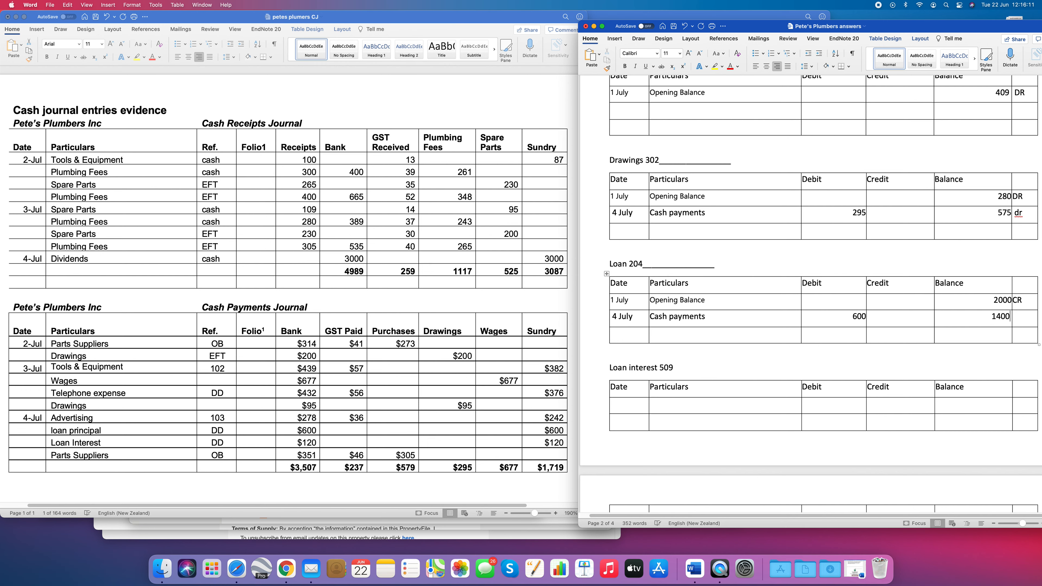
key("Tab")
type("CR")
- Fill the first row of Loan interest 509 with 4 July, Opening balance and a balance of 0
left_click(633, 410)
type("4 July")
key("Tab")
type("Opening balance")
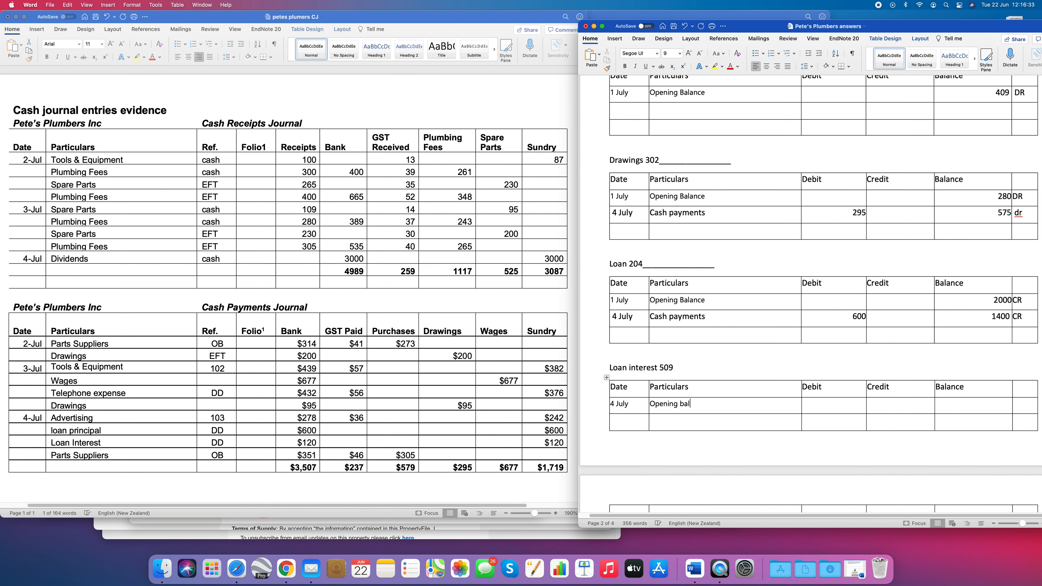
key("Tab")
key("Tab")
- Add a 4 July entry with the particulars Cash payment and a right-aligned debit of 120 to Loan interest 509
key("Tab")
left_click(621, 426)
type("4 July")
key("Tab")
type("Cash payment")
left_click(555, 444)
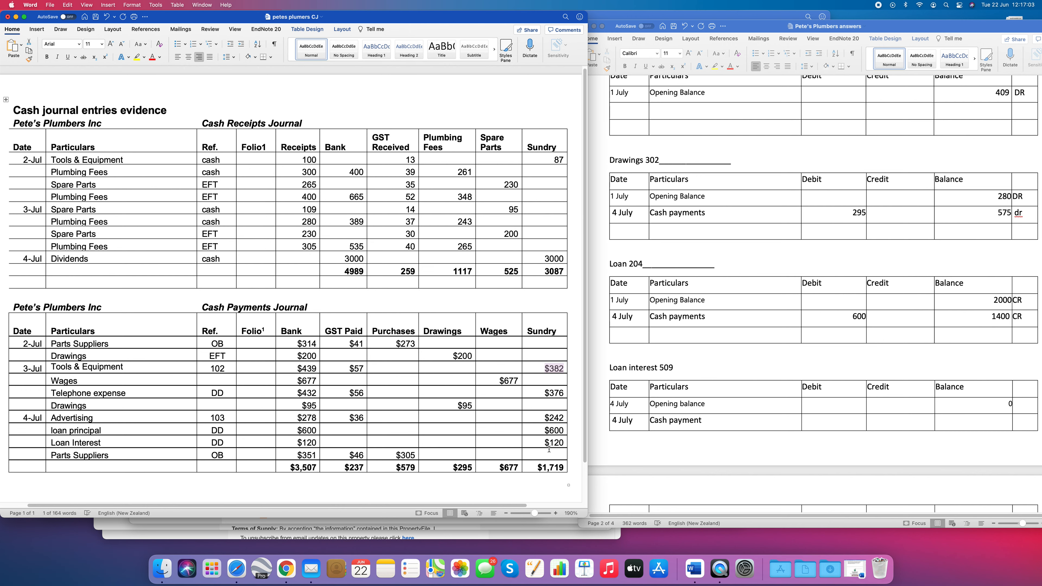
left_click(857, 423)
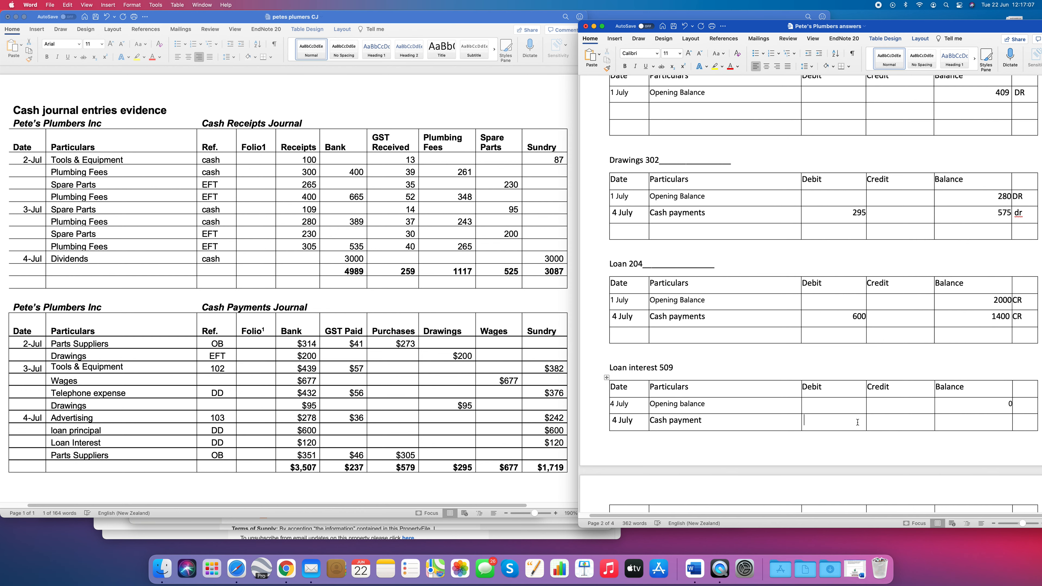
type("120")
left_click(777, 66)
- Enter a right-aligned balance of 120, marked DR, for the Cash payment entry in Loan interest 509
left_click(1000, 424)
left_click(779, 67)
type("120")
left_click(1023, 421)
type("DR")
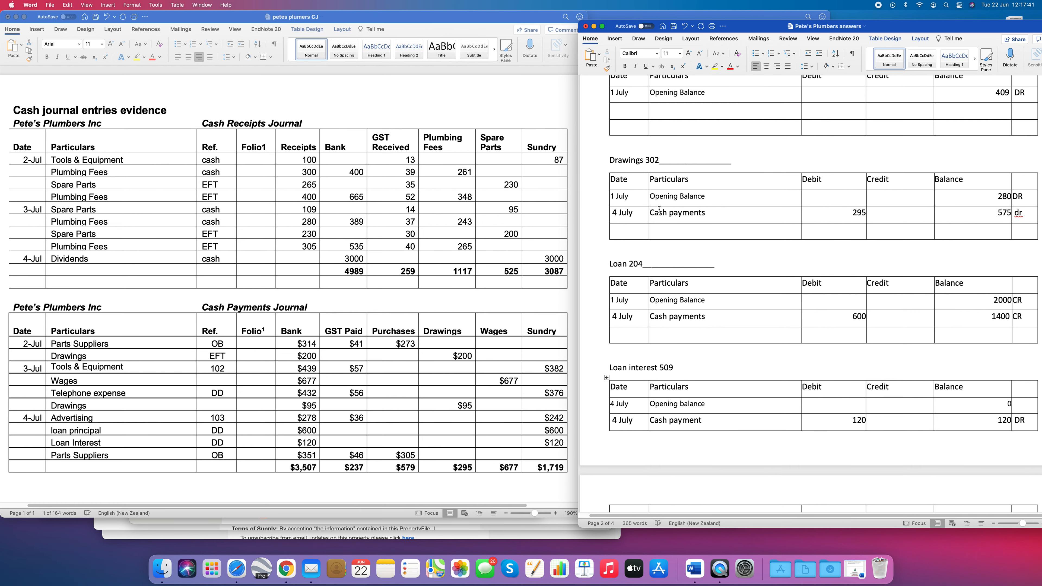
scroll(660, 210, "down", 1)
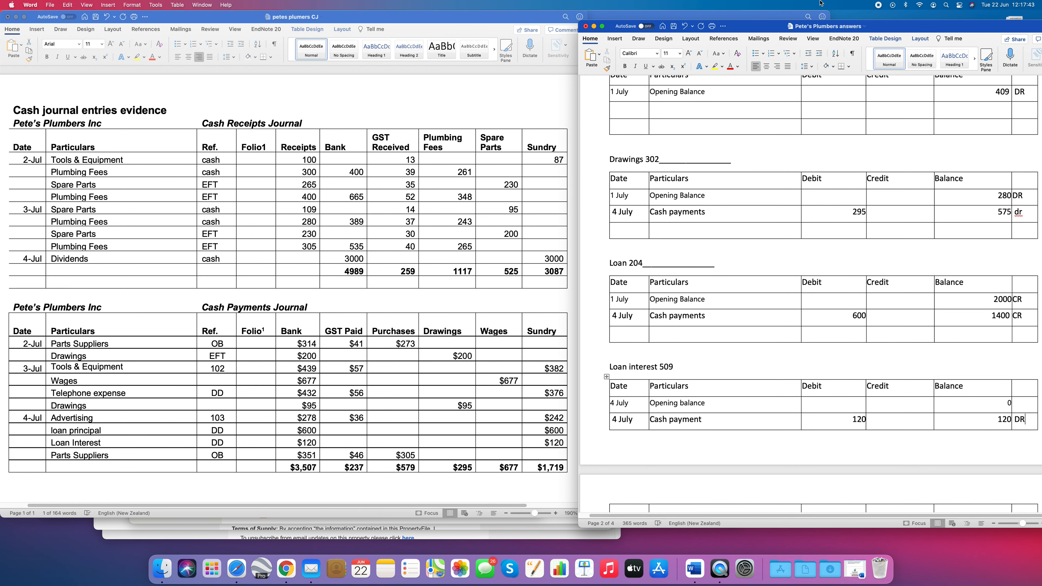